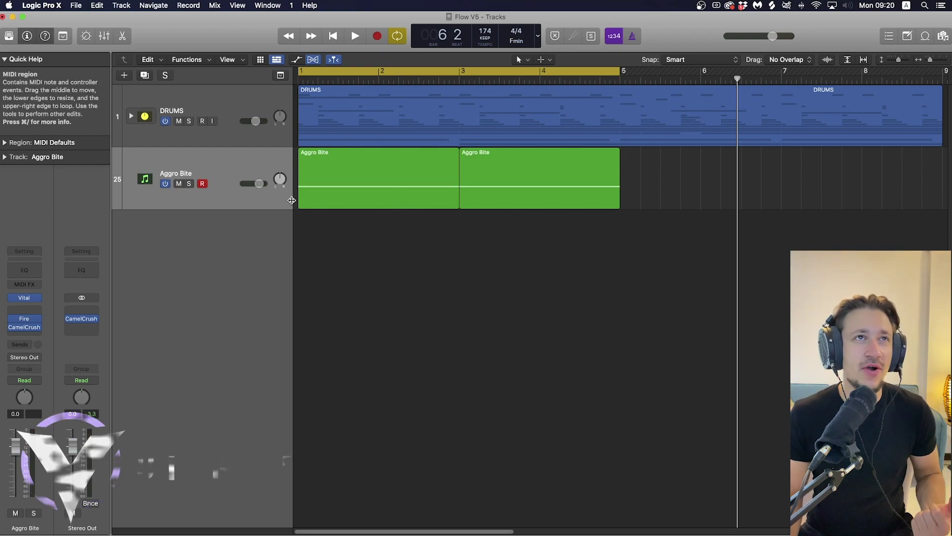
# Play the loop with the Aggro Bite track soloed and open the track's Vital synth.
pyautogui.click(249, 162)
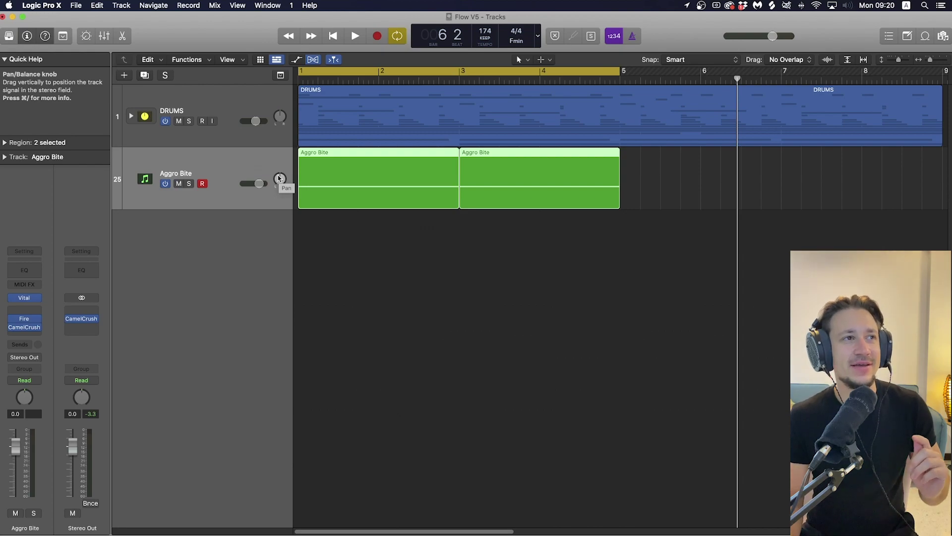
pyautogui.click(363, 246)
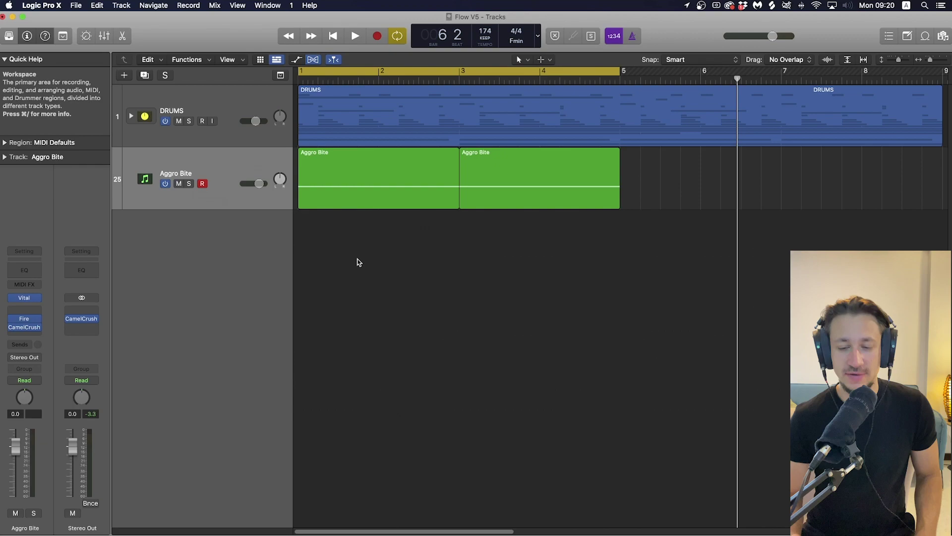
pyautogui.press('space')
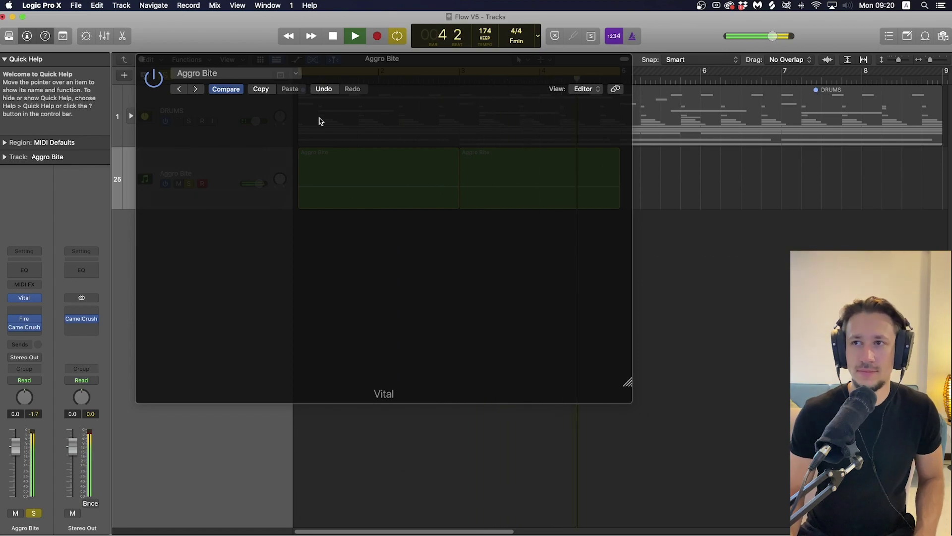
pyautogui.press('s')
pyautogui.press('space')
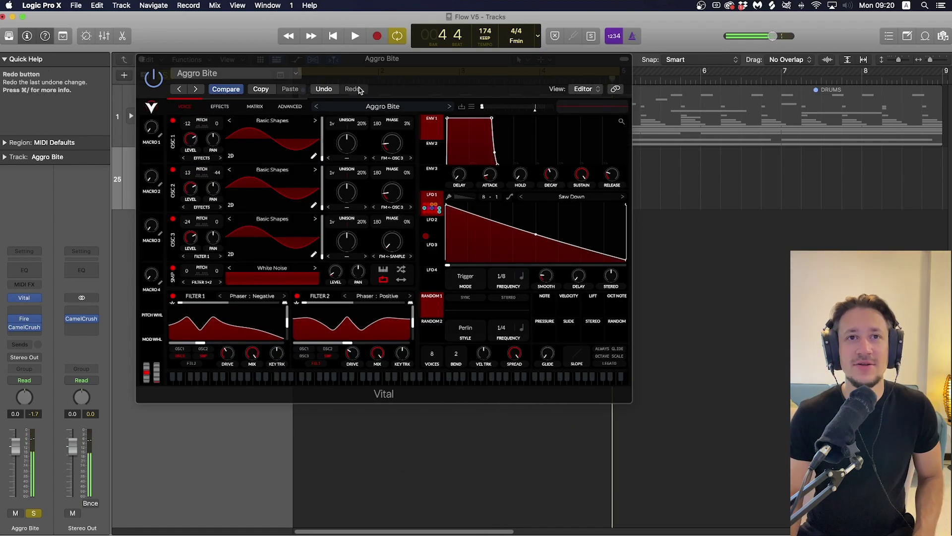
# Compare the loop in Vital's effects view with the compressor and distortion disabled and with both enabled again.
pyautogui.click(222, 105)
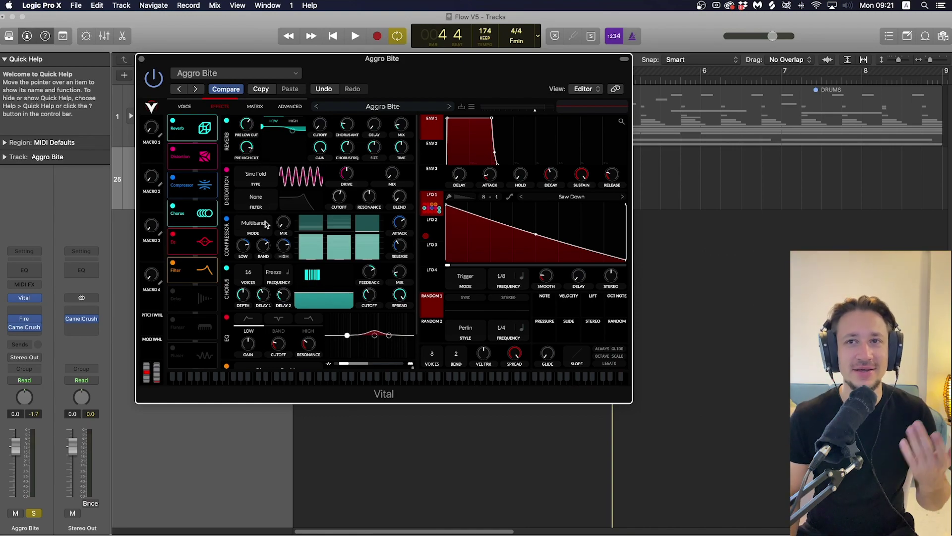
pyautogui.click(226, 219)
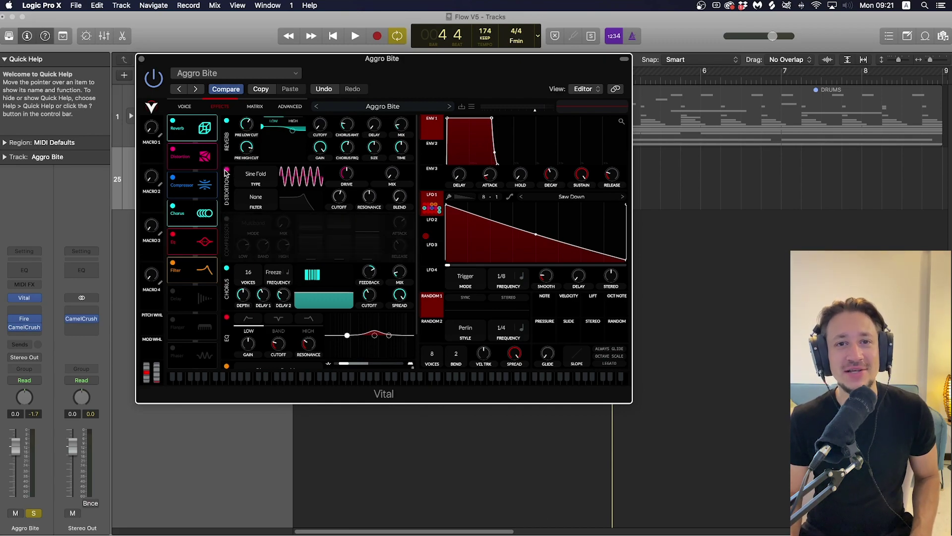
pyautogui.click(226, 171)
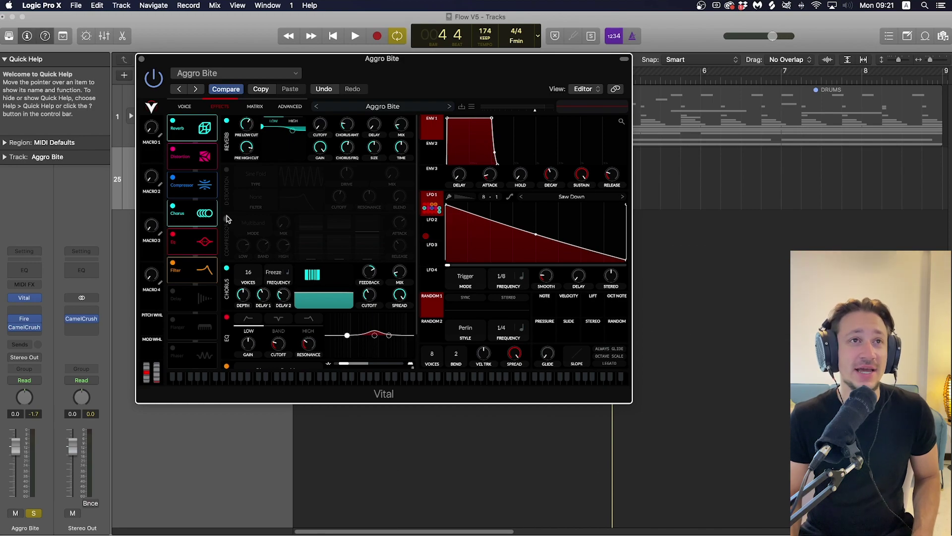
pyautogui.press('space')
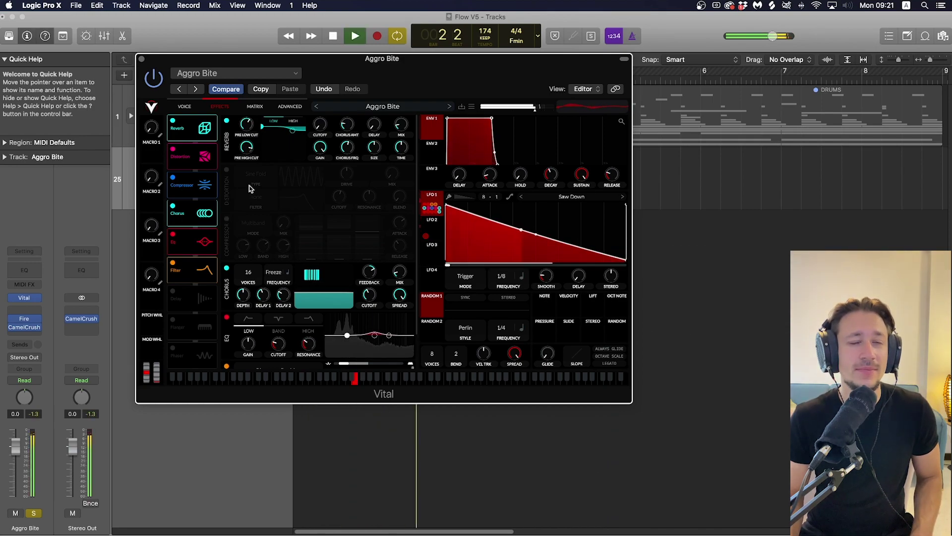
pyautogui.press('space')
pyautogui.click(226, 169)
pyautogui.click(227, 218)
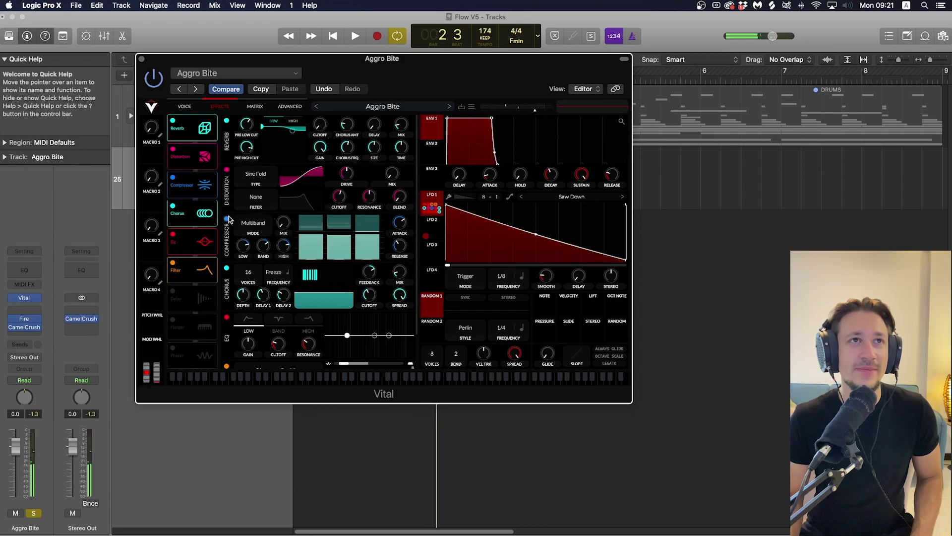
pyautogui.press('space')
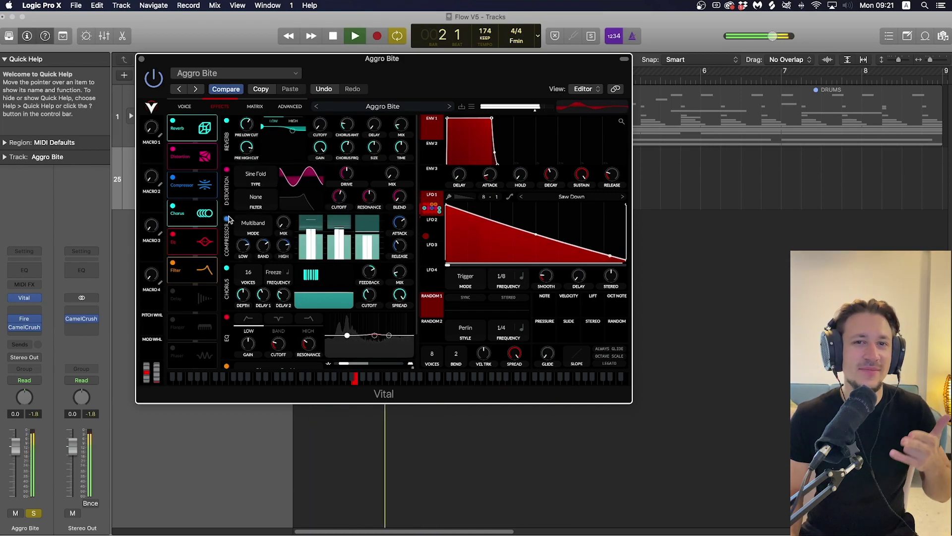
pyautogui.press('space')
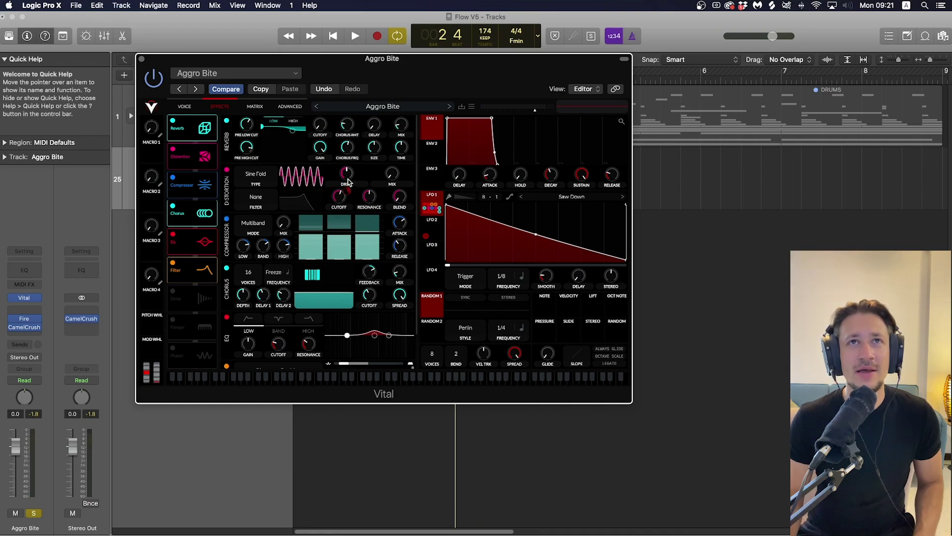
# Remove the LFO 1 modulation from the distortion's drive.
pyautogui.moveTo(350, 194)
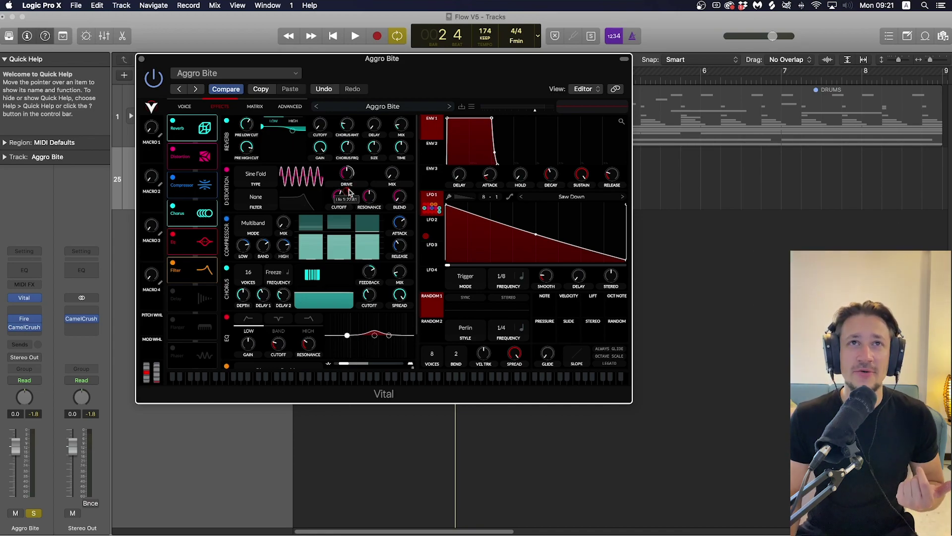
pyautogui.rightClick(349, 193)
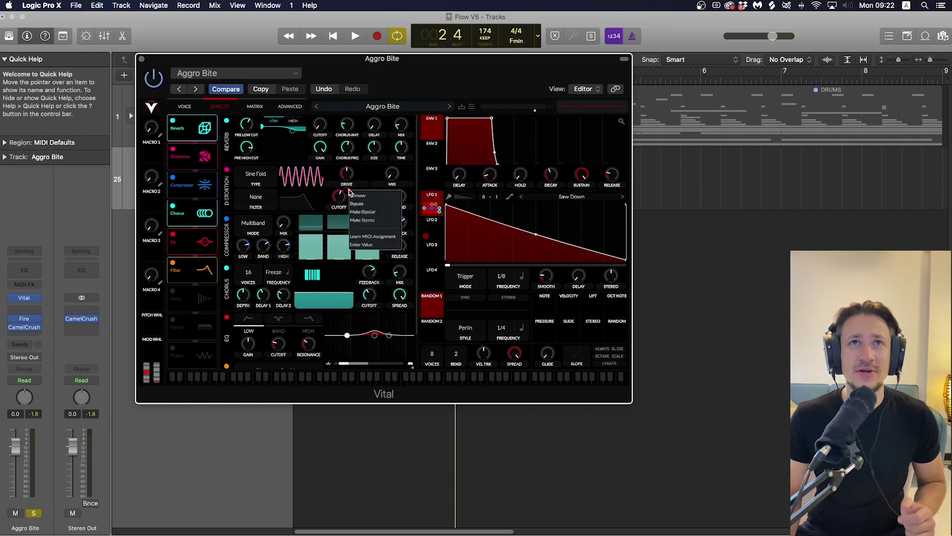
pyautogui.click(359, 197)
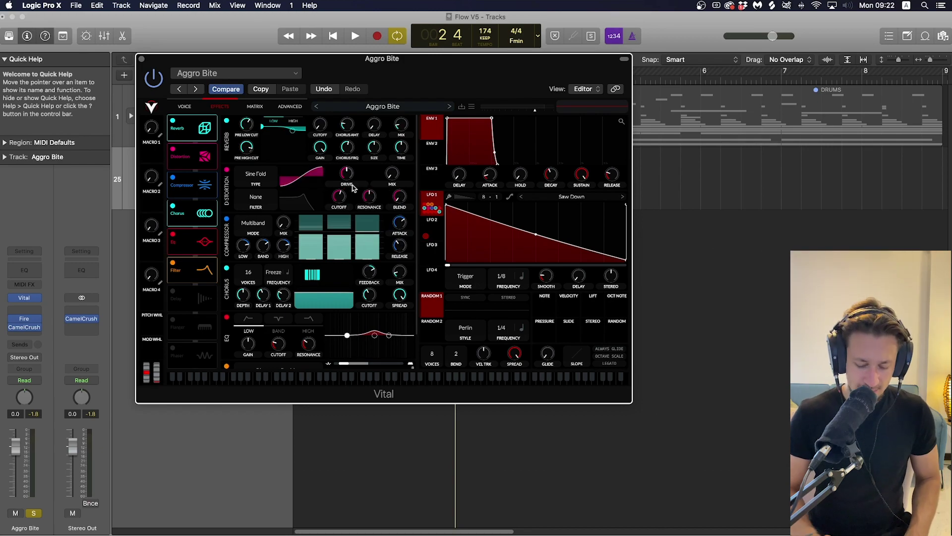
# Open Musical Typing and sweep the distortion drive by hand while playing notes, with the compressor disabled and enabled.
pyautogui.press('super+k')
pyautogui.press('d')
pyautogui.moveTo(353, 187)
pyautogui.mouseDown()
pyautogui.moveTo(347, 157)
pyautogui.moveTo(349, 173)
pyautogui.mouseUp()
pyautogui.press('d')
pyautogui.click(227, 222)
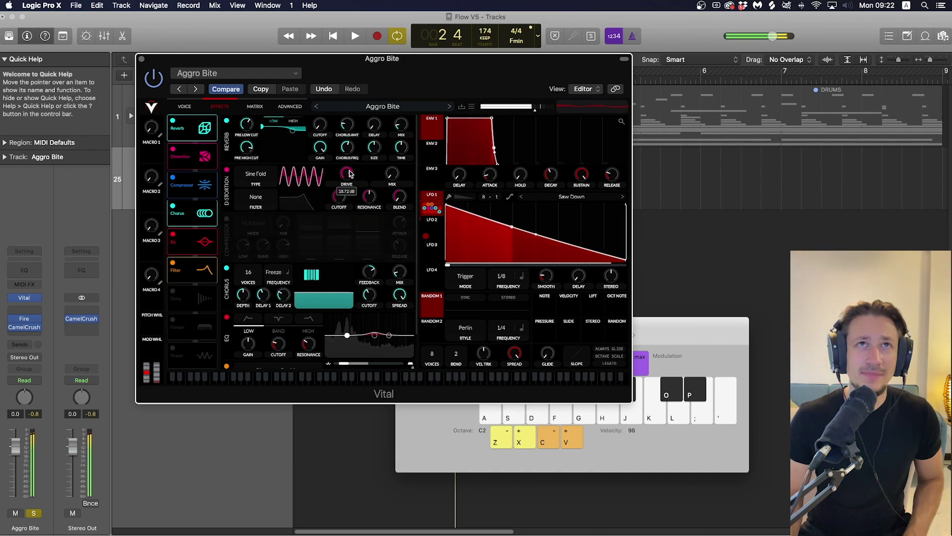
pyautogui.press('d')
pyautogui.click(227, 221)
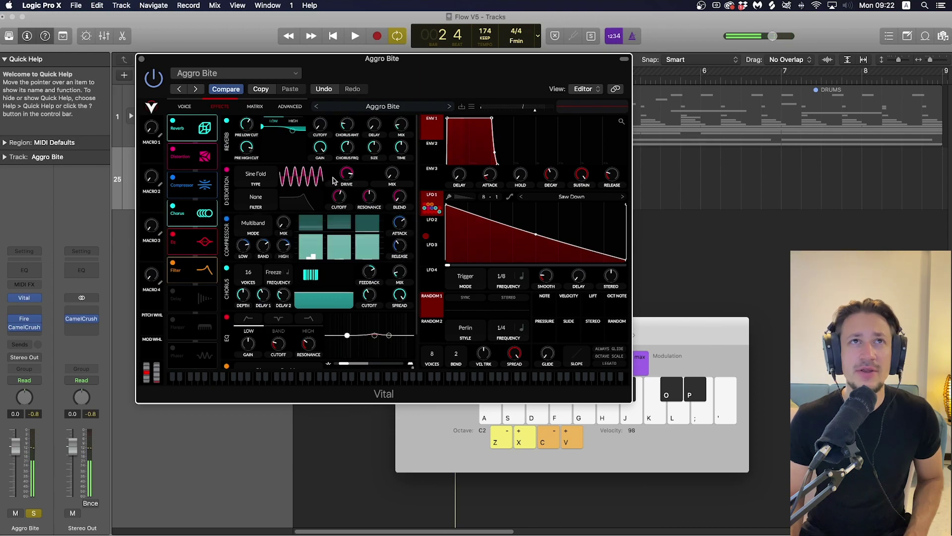
pyautogui.moveTo(342, 173); pyautogui.dragTo(347, 185)
pyautogui.press('d')
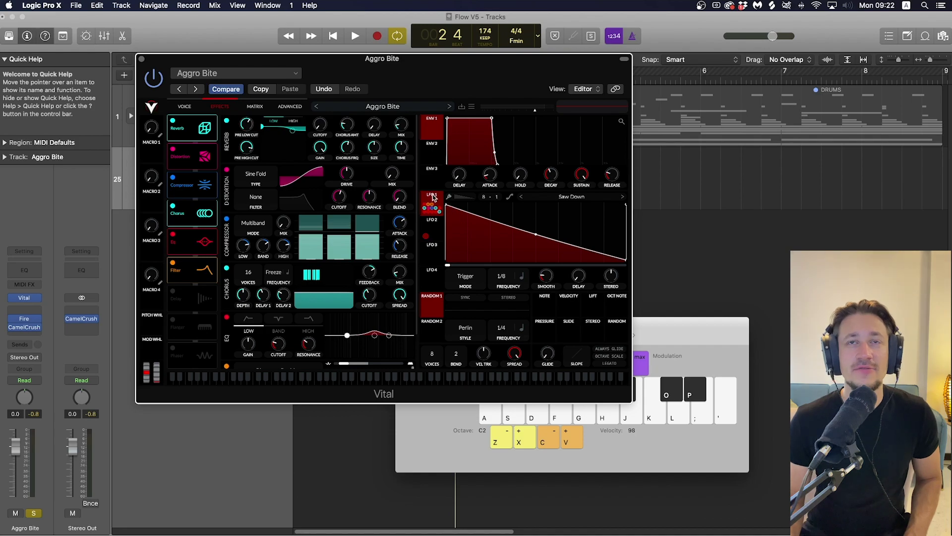
# Assign LFO 1 to the distortion's drive and adjust the modulation amount while playing test notes.
pyautogui.moveTo(435, 197); pyautogui.dragTo(352, 175)
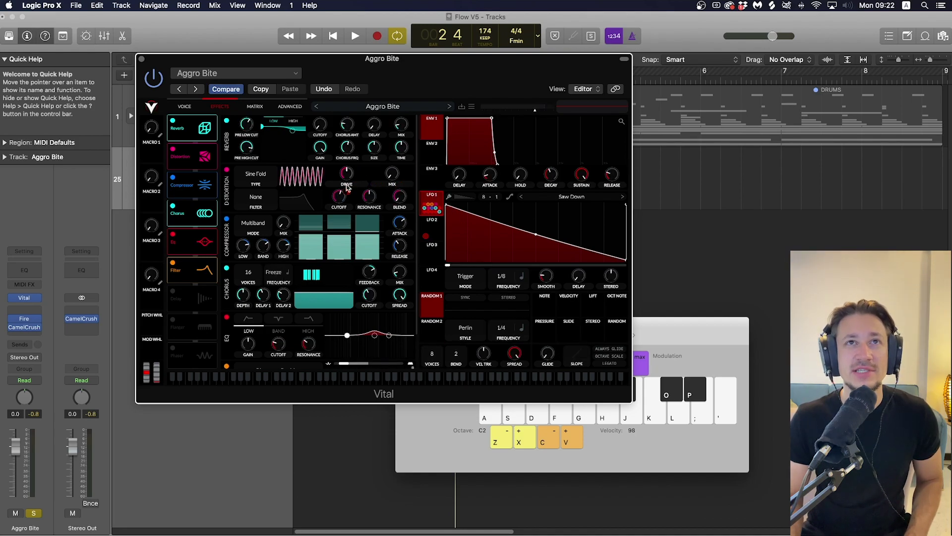
pyautogui.press('f')
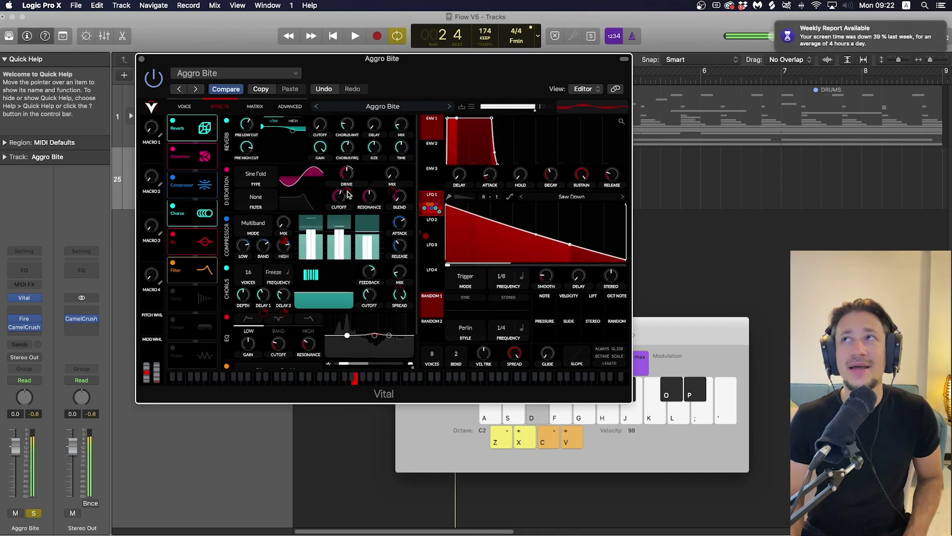
pyautogui.moveTo(347, 191); pyautogui.dragTo(347, 185)
pyautogui.press('d')
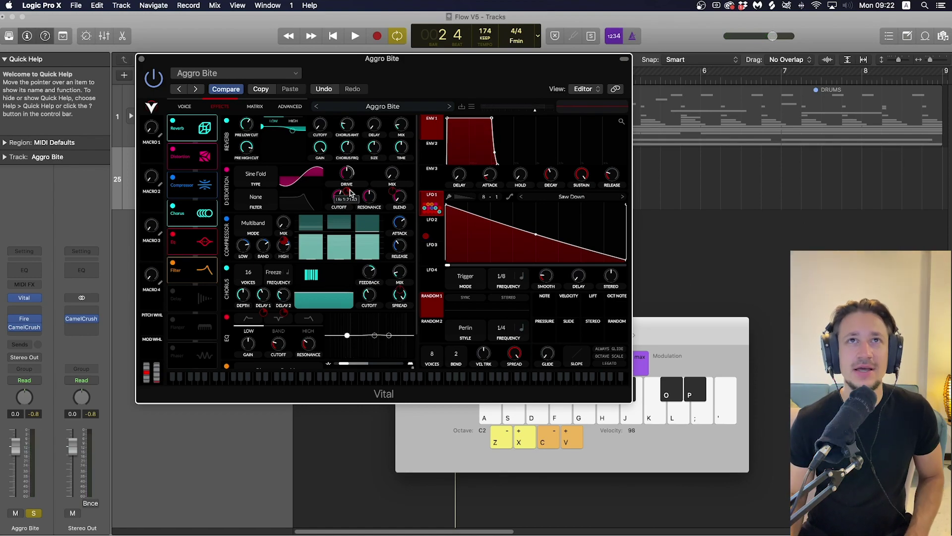
# Compare the LFO-driven distortion with the compressor disabled and enabled again by playing test notes.
pyautogui.click(226, 221)
pyautogui.press('d')
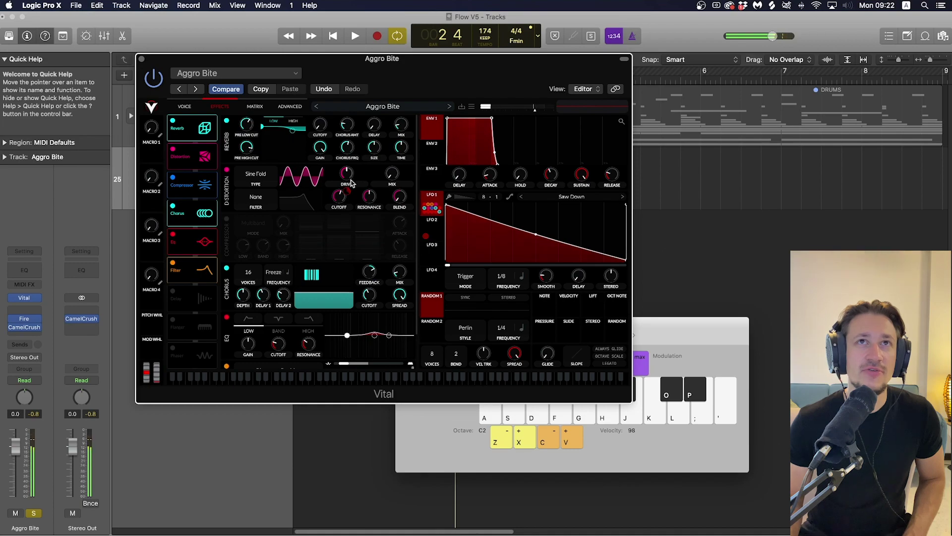
pyautogui.moveTo(350, 192)
pyautogui.press('d')
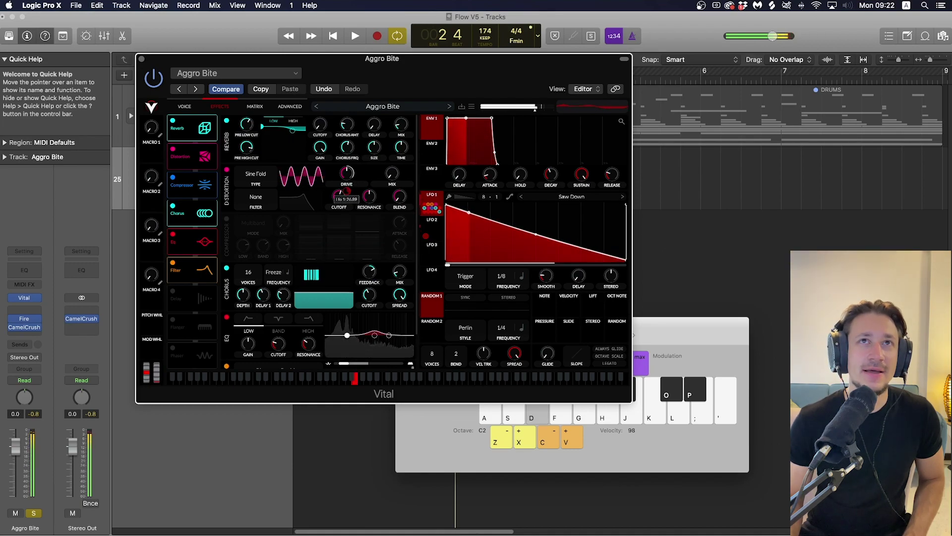
pyautogui.click(227, 219)
pyautogui.press('d')
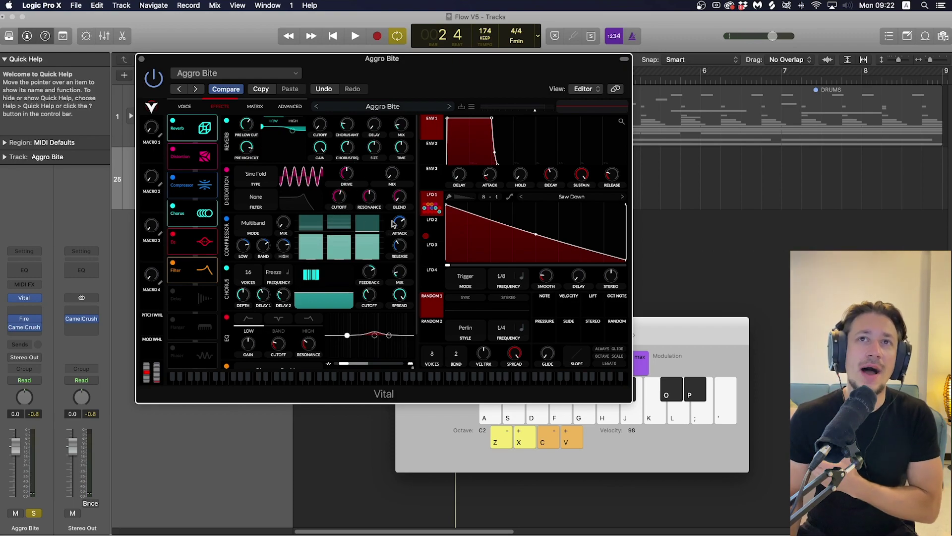
# Bypass the LFO 1 modulation on the compressor's mix.
pyautogui.moveTo(398, 222)
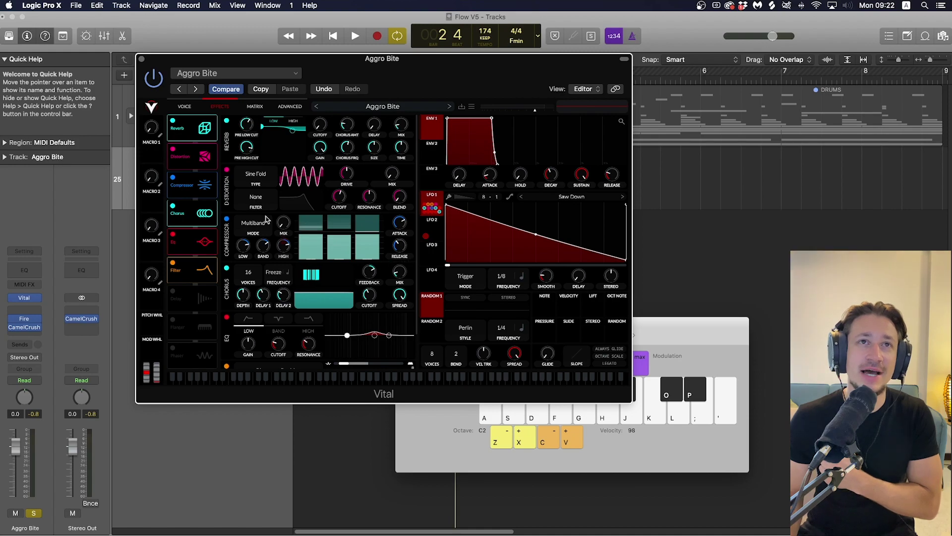
pyautogui.moveTo(289, 219)
pyautogui.moveTo(287, 247)
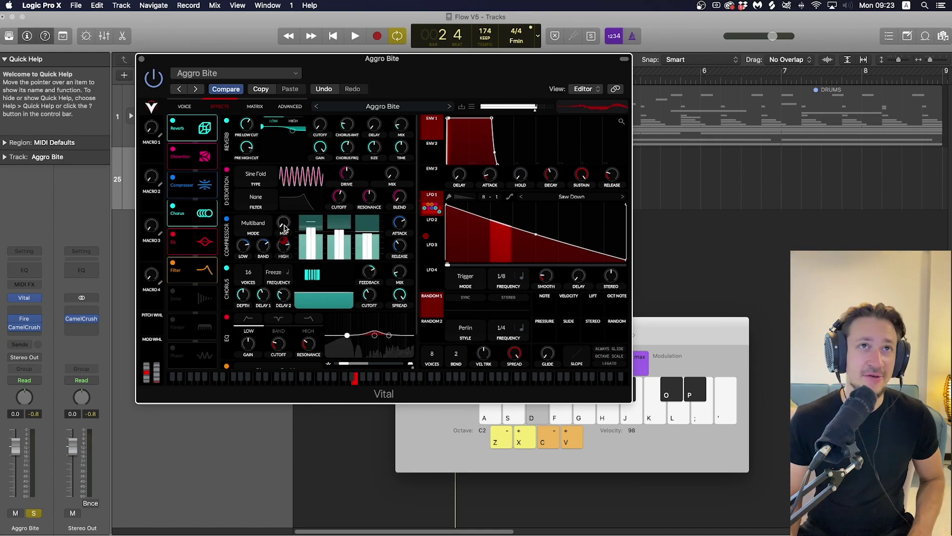
pyautogui.rightClick(287, 240)
pyautogui.click(297, 248)
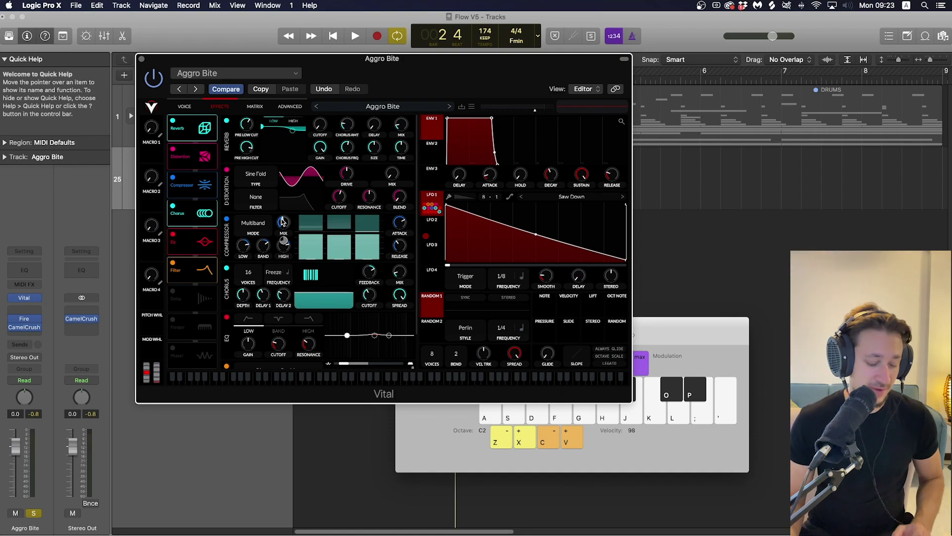
# Lower the compressor's mix to 0.000 and play a test note with Musical Typing.
pyautogui.moveTo(282, 221)
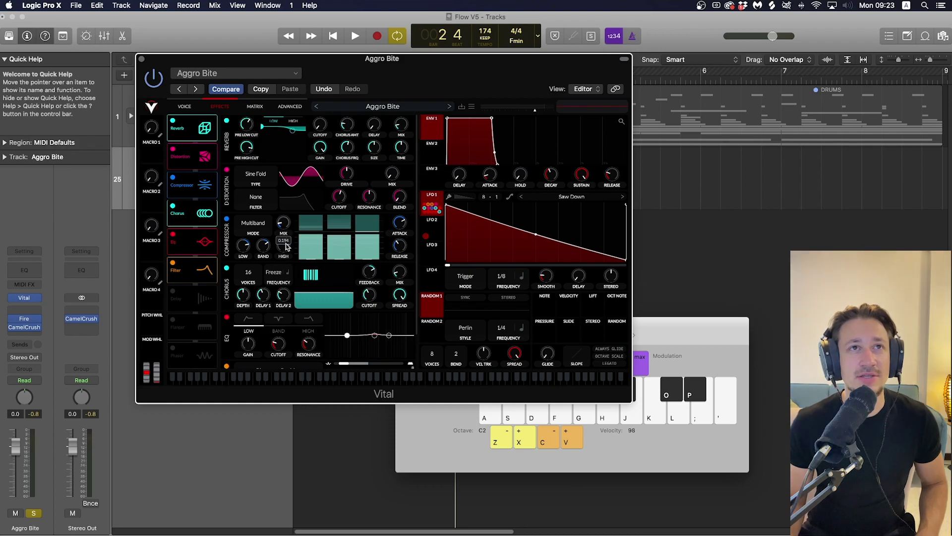
pyautogui.moveTo(286, 247); pyautogui.dragTo(279, 271)
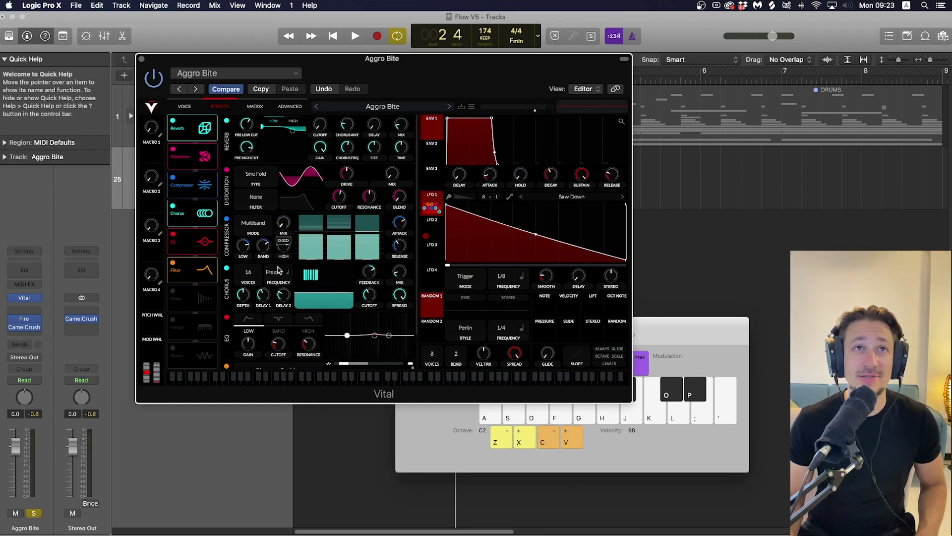
pyautogui.press('super+k')
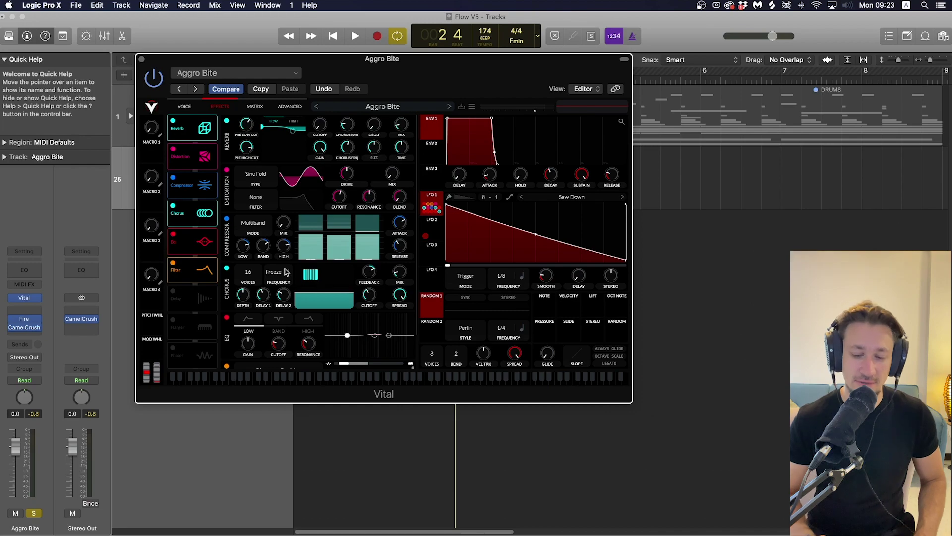
pyautogui.press('super+k')
pyautogui.press('d')
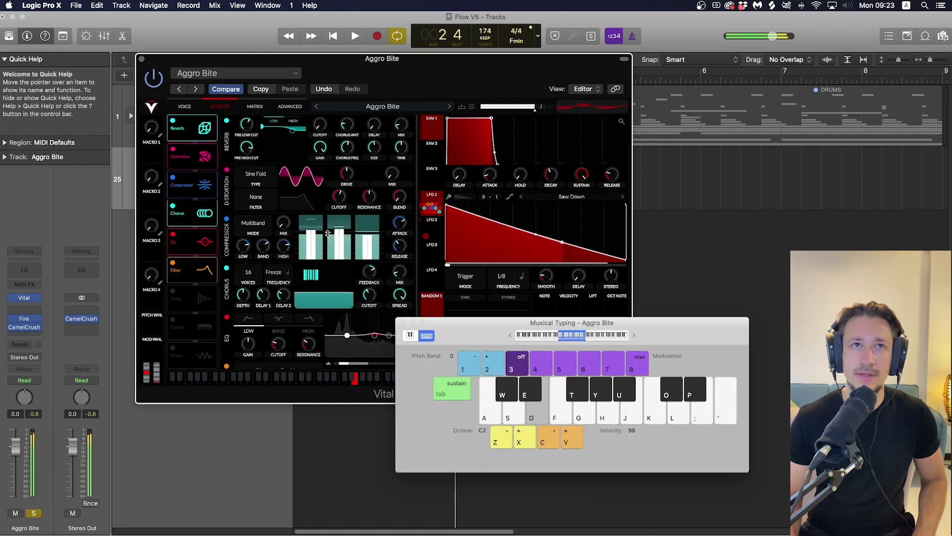
# Unbypass the LFO 1 modulation on the compressor's mix and play a test note.
pyautogui.rightClick(284, 240)
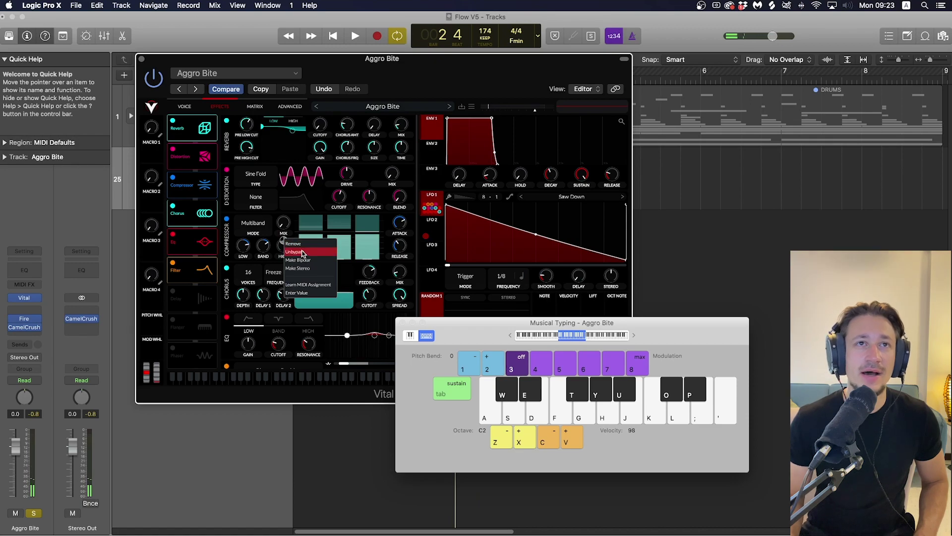
pyautogui.click(302, 253)
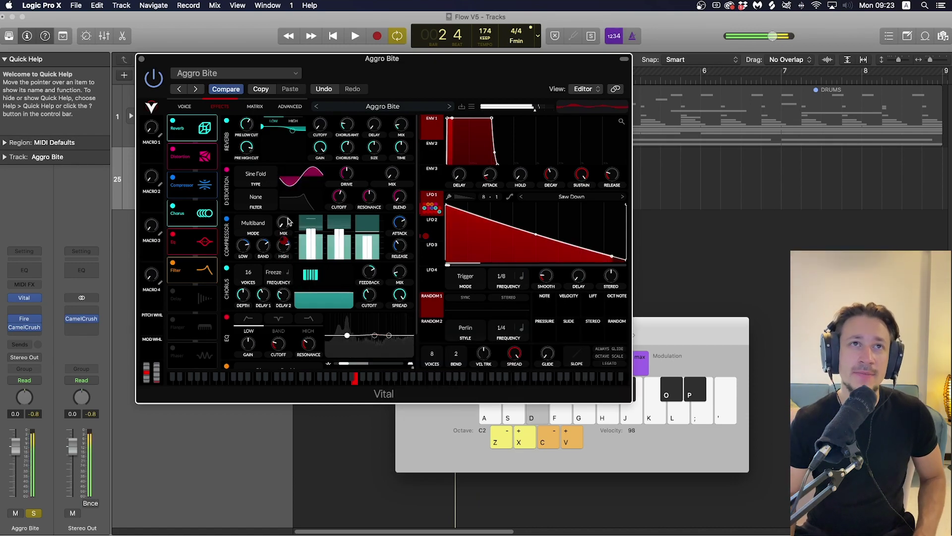
pyautogui.press('d')
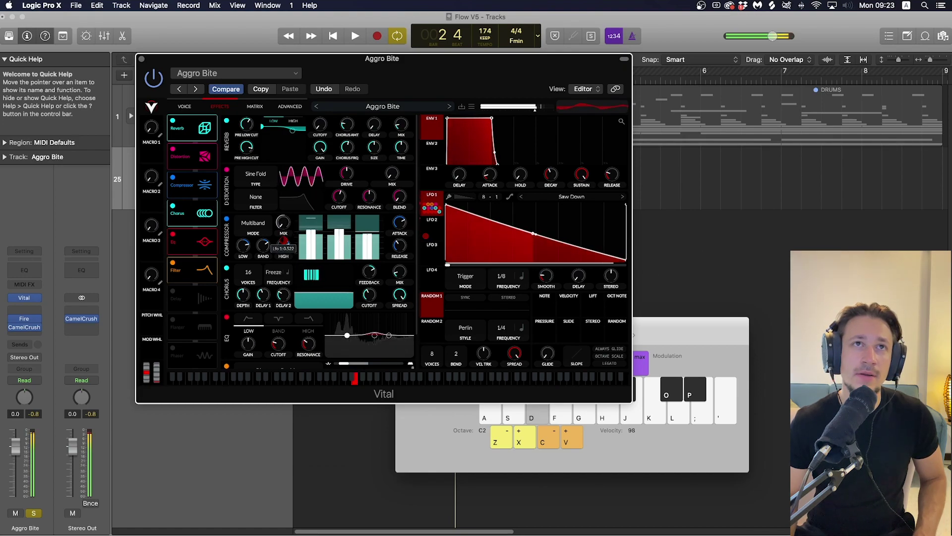
# Show Vital's voice settings with the oscillators and filters.
pyautogui.moveTo(341, 194)
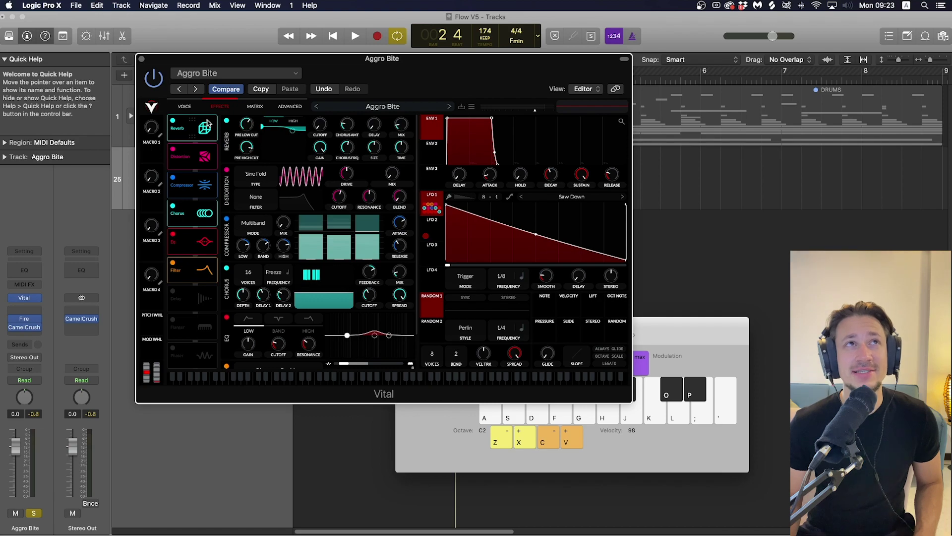
pyautogui.click(184, 106)
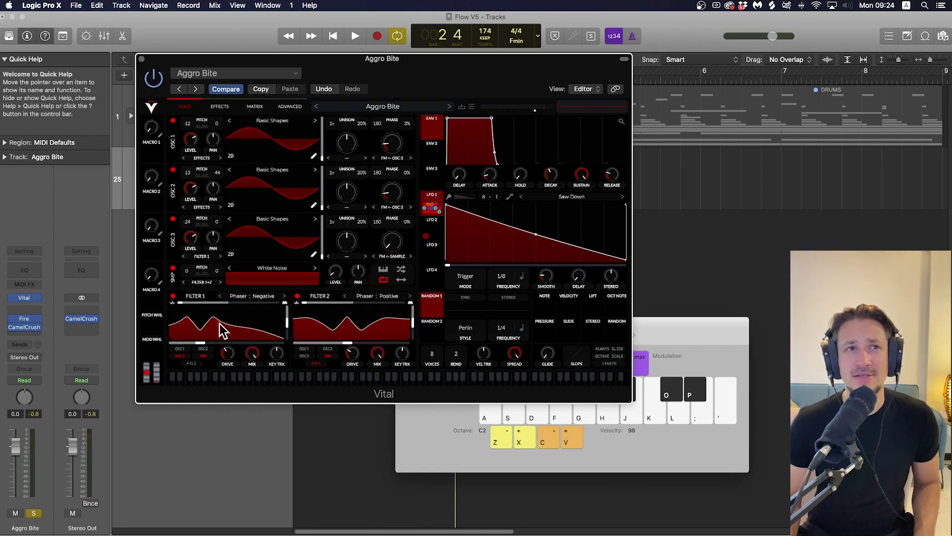
# Show the effects chain, select the EQ's middle band, and briefly play back the loop to hear it.
pyautogui.click(220, 107)
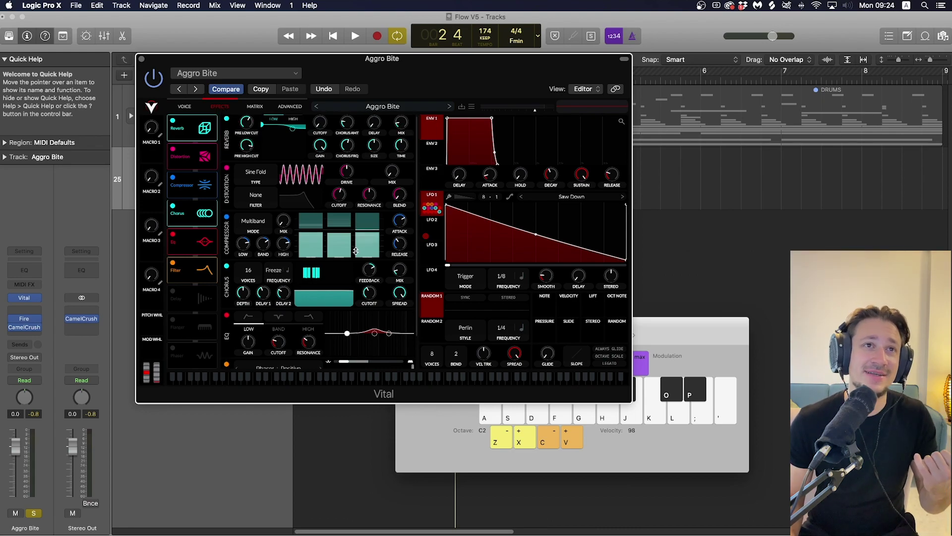
pyautogui.scroll(-1, 385, 268)
pyautogui.scroll(-1, 335, 292)
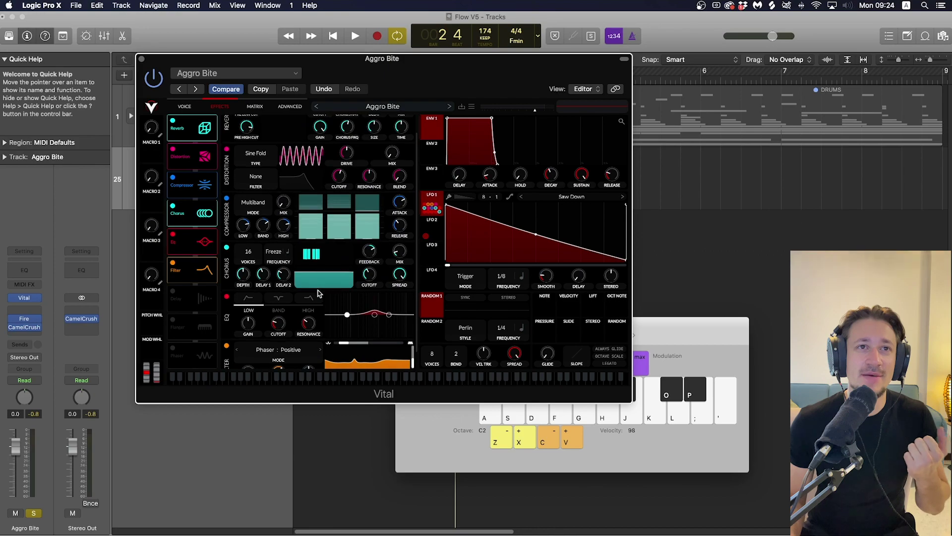
pyautogui.click(278, 300)
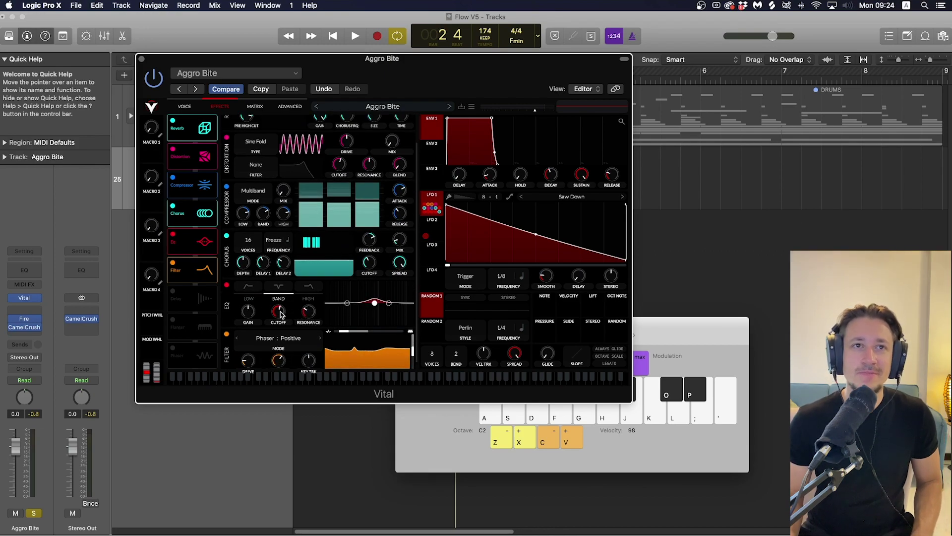
pyautogui.press('space')
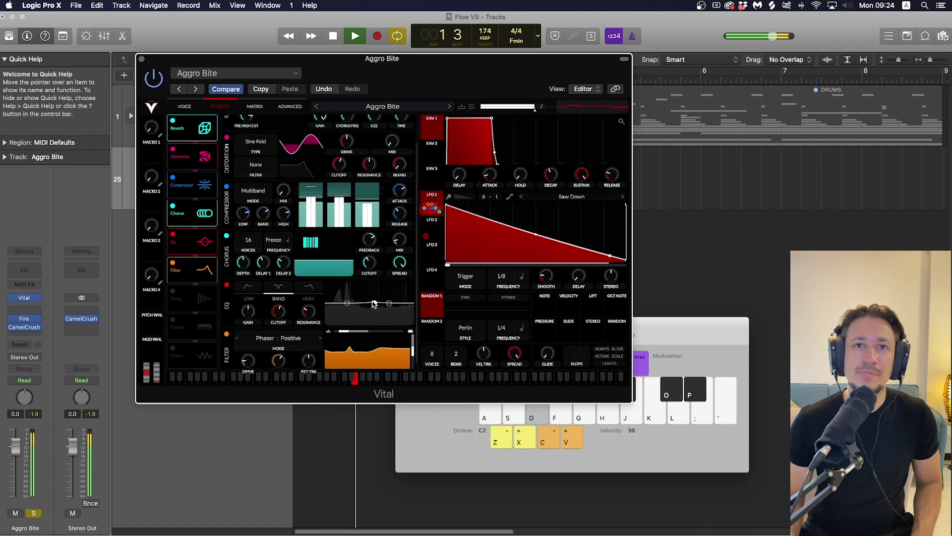
pyautogui.press('space')
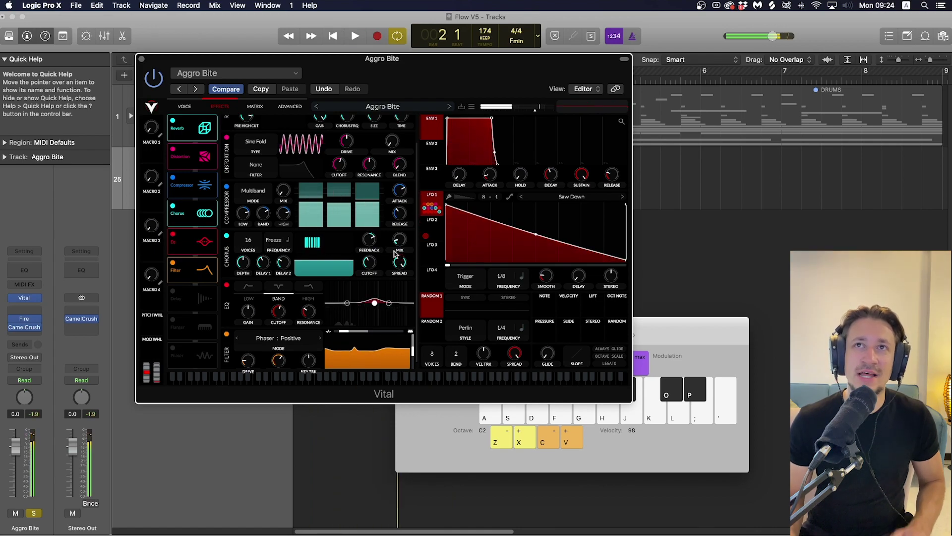
# Compare the shapes of LFO 1 and LFO 2, then play the loop with LFO 2 displayed.
pyautogui.click(431, 222)
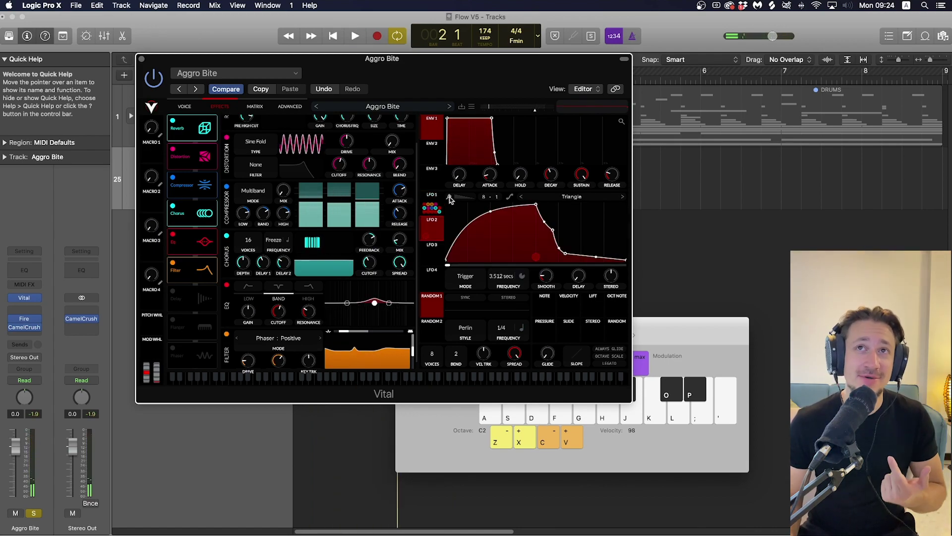
pyautogui.click(433, 196)
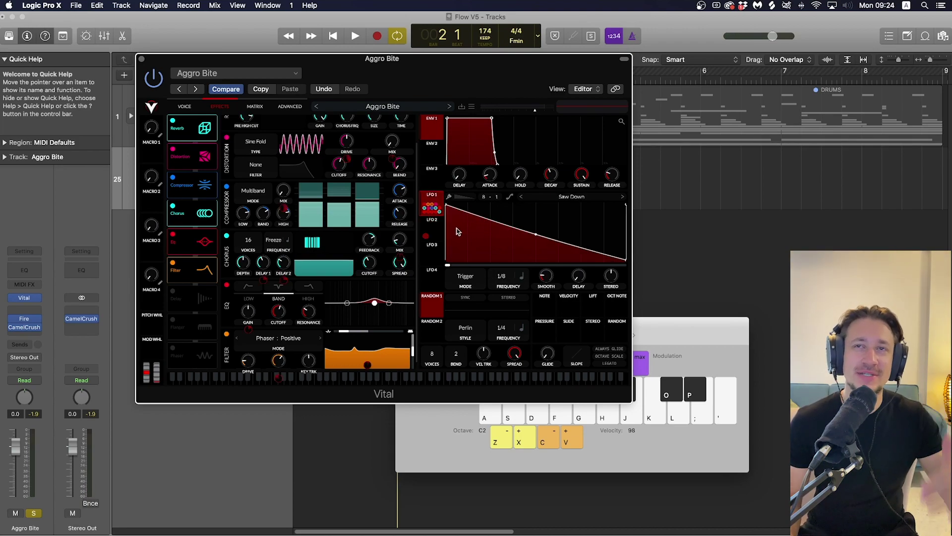
pyautogui.click(439, 229)
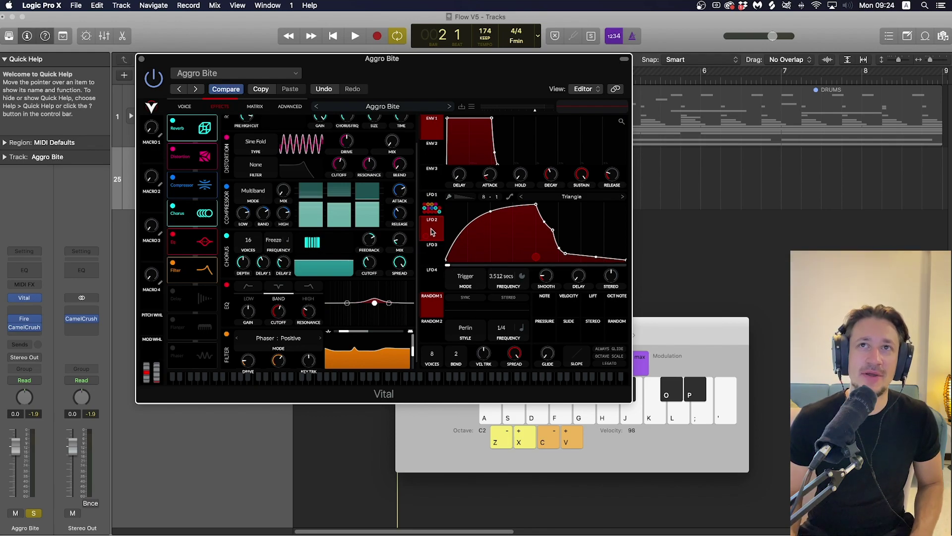
pyautogui.click(433, 199)
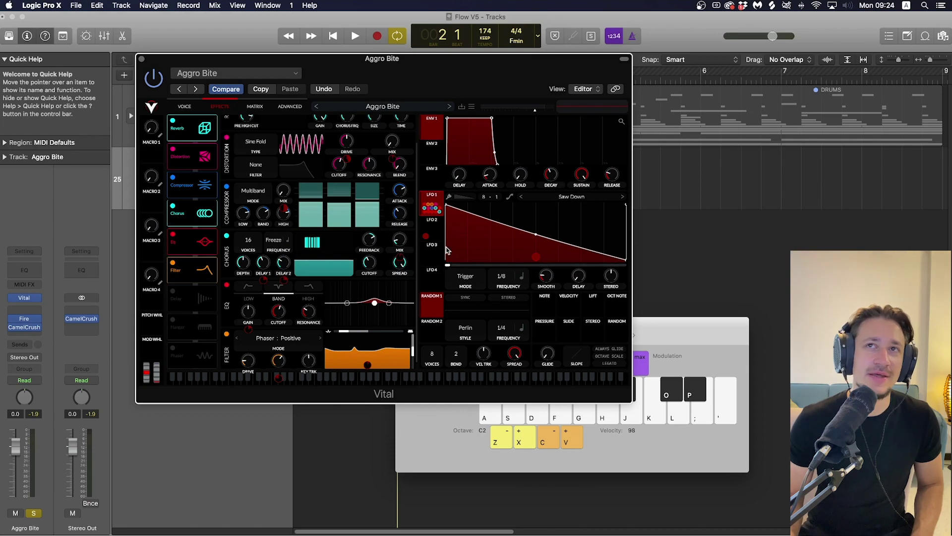
pyautogui.click(431, 221)
pyautogui.press('space')
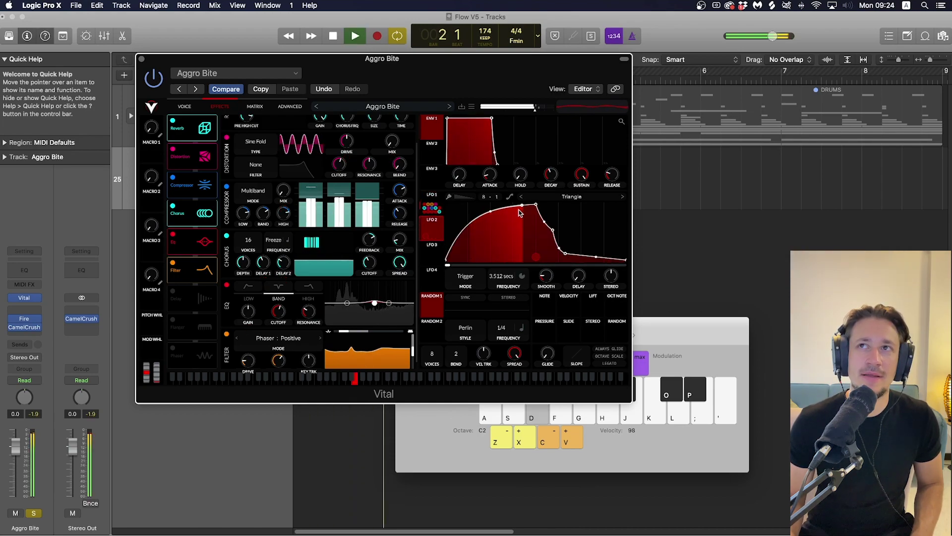
pyautogui.press('space')
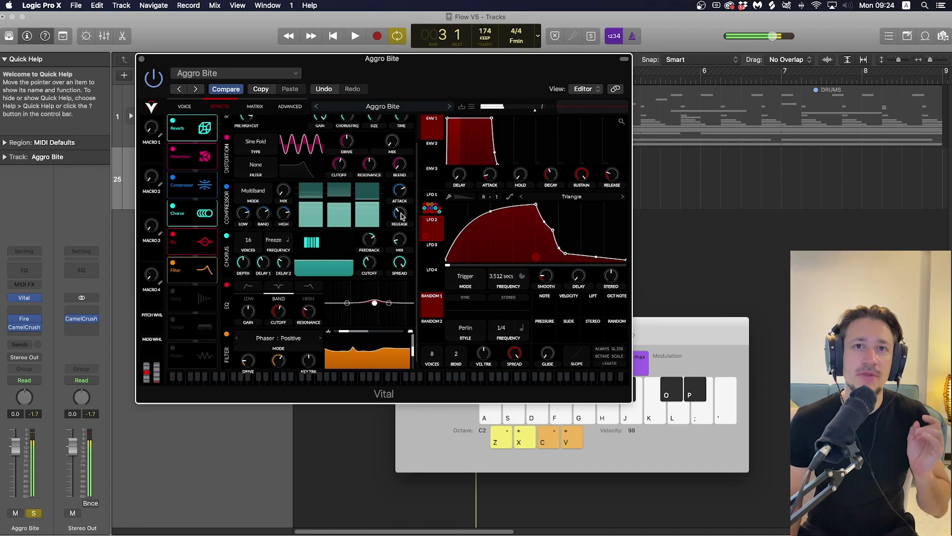
# Close and reopen the Musical Typing keyboard for the Aggro Bite track.
pyautogui.scroll(1, 373, 266)
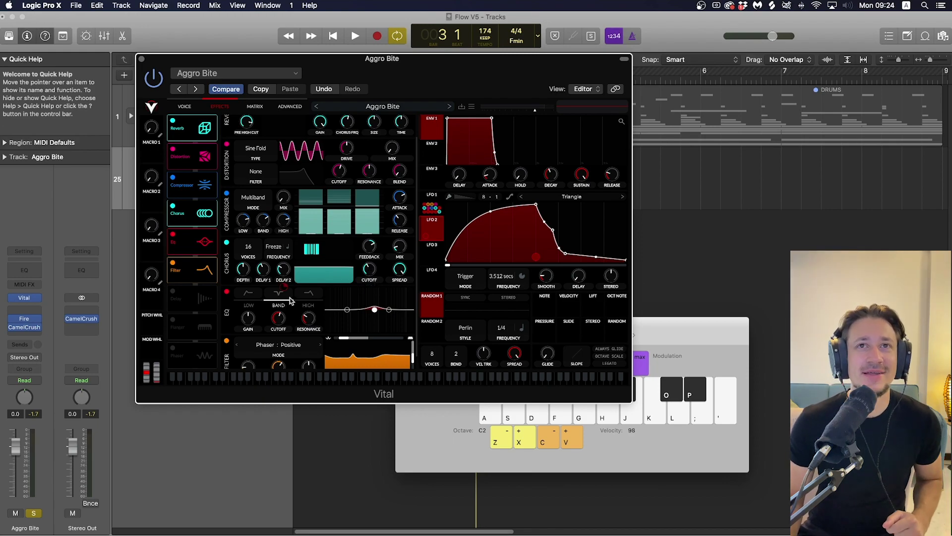
pyautogui.scroll(1, 292, 316)
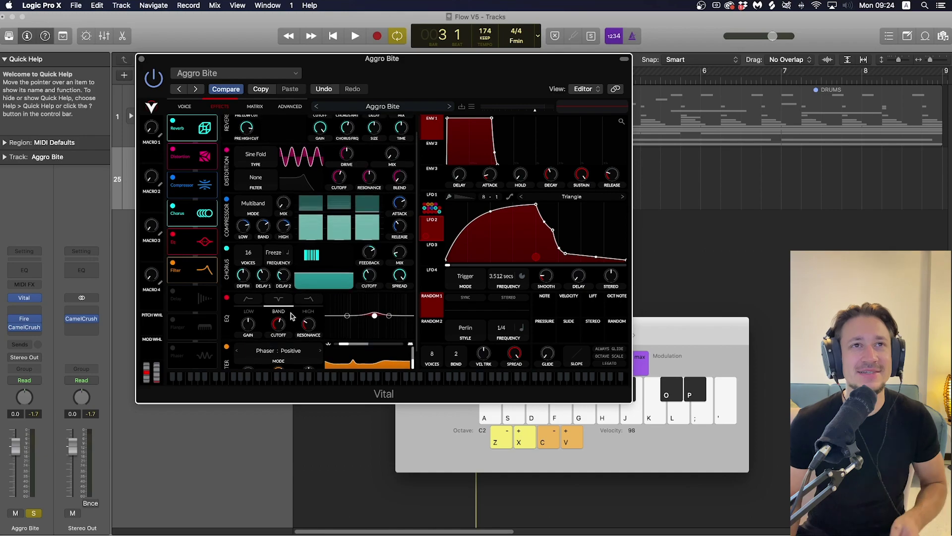
pyautogui.scroll(1, 248, 279)
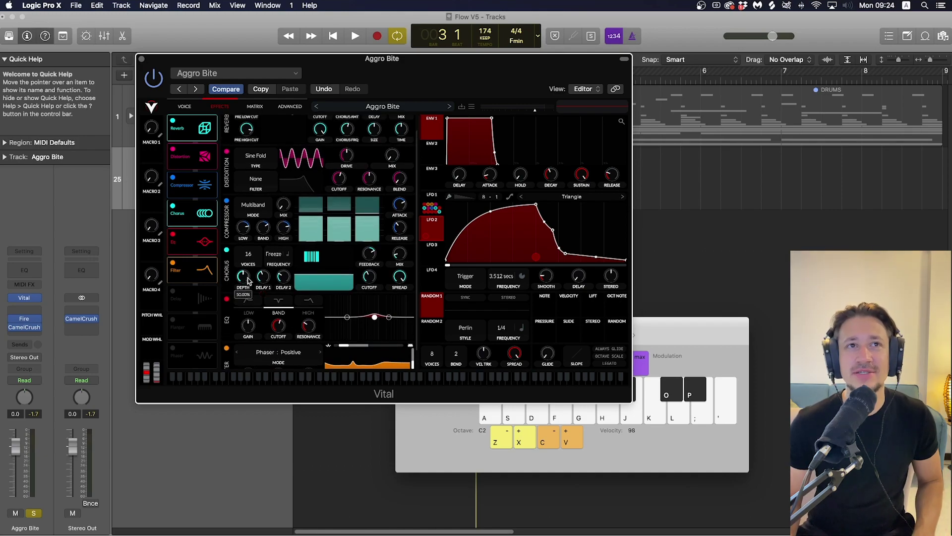
pyautogui.moveTo(243, 281)
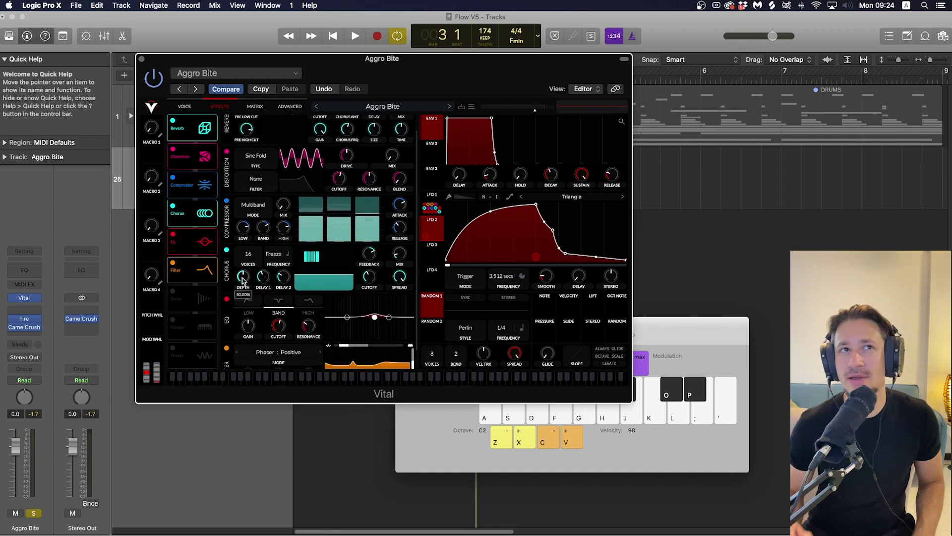
pyautogui.scroll(2, 243, 280)
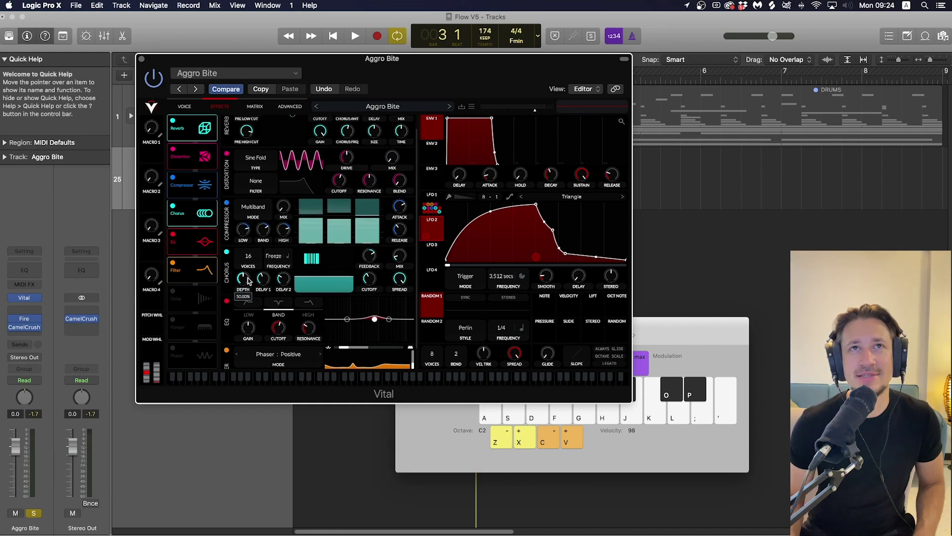
pyautogui.press('super+k')
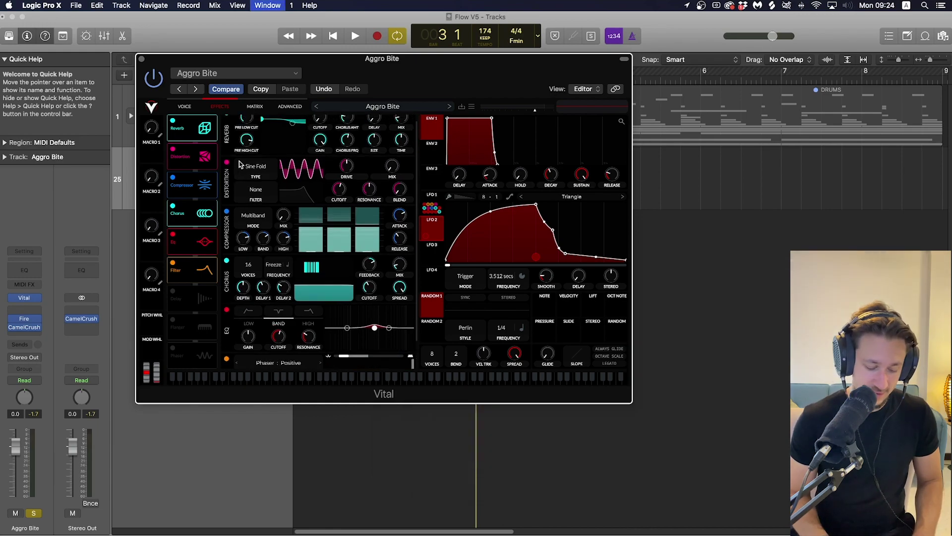
pyautogui.press('super+k')
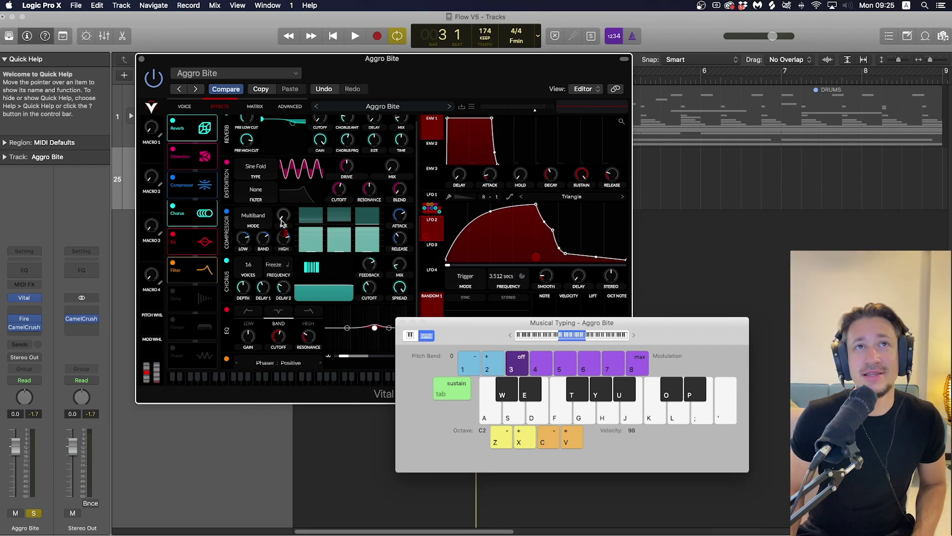
# Turn off the compressor and distortion effects and play a test note with Musical Typing.
pyautogui.click(227, 217)
pyautogui.click(226, 213)
pyautogui.click(226, 163)
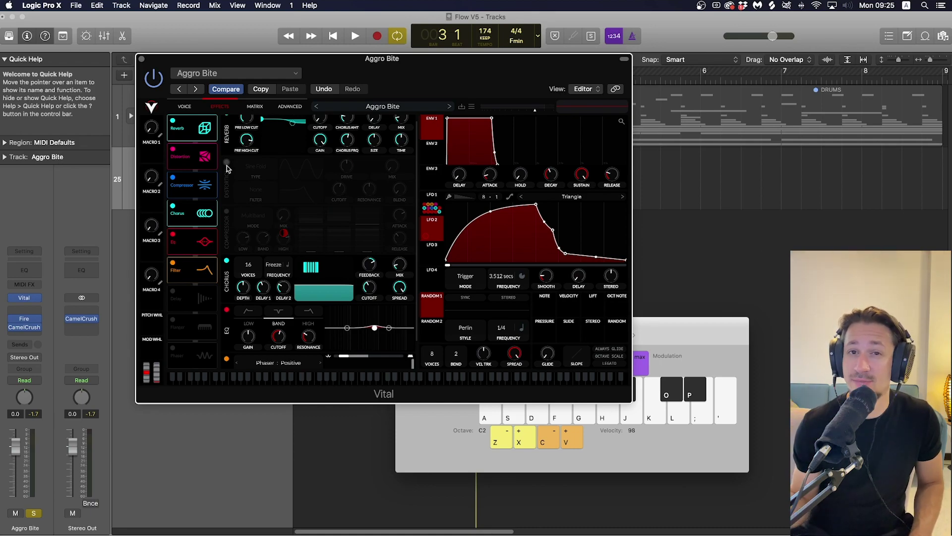
pyautogui.press('d')
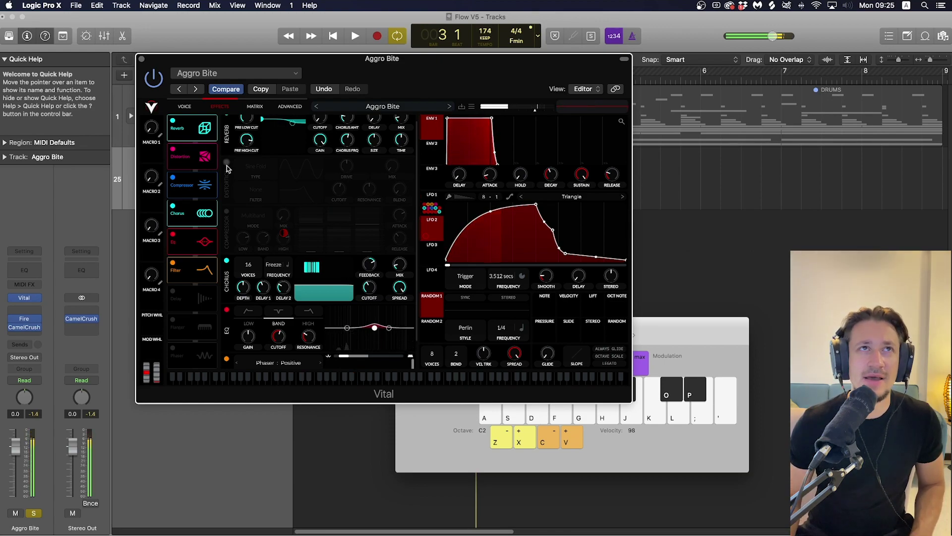
# Turn the distortion back on, play a test note, and re-enable the compressor.
pyautogui.click(227, 164)
pyautogui.press('d')
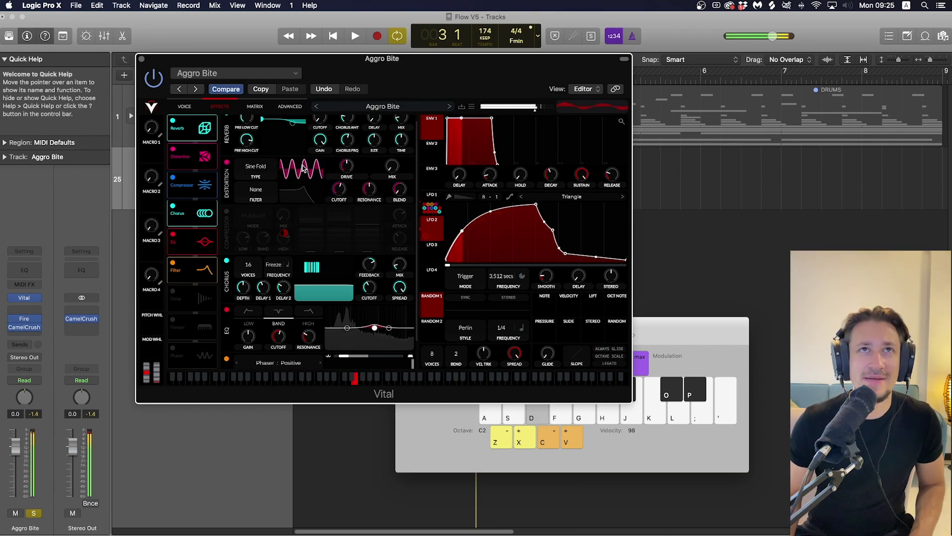
pyautogui.click(226, 212)
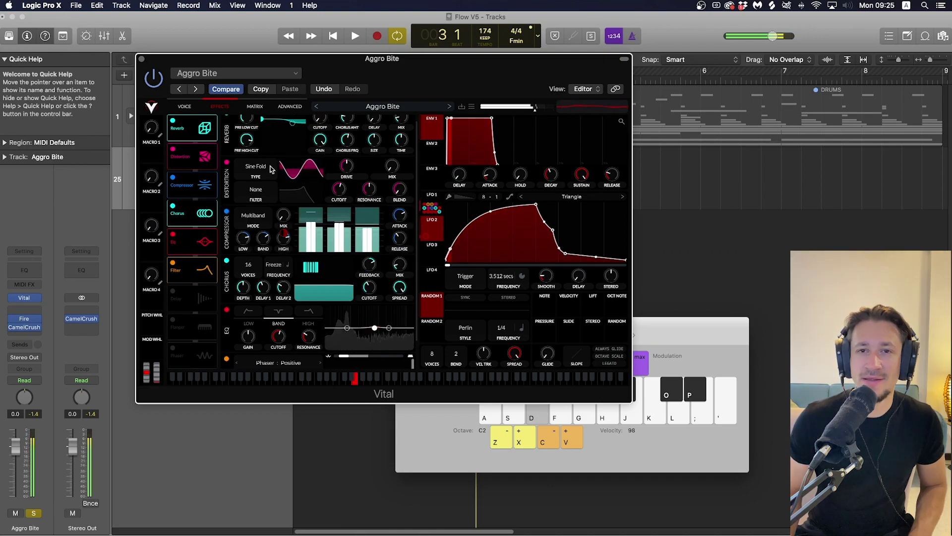